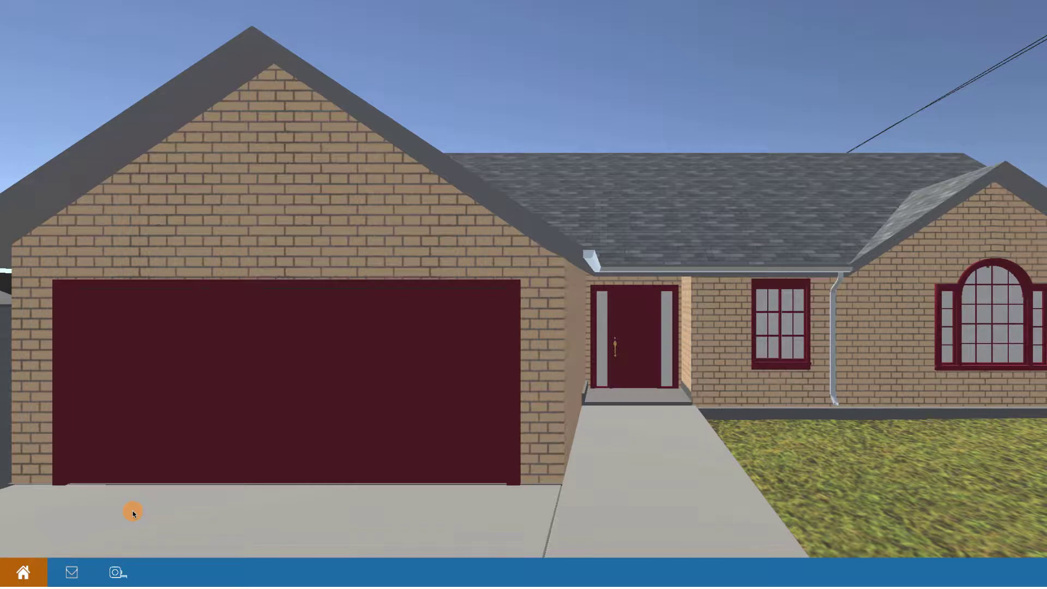
# - Toggle the Clipboard closed and reopen it so the Ground Conditions checklist shows
pyautogui.click(71, 572)
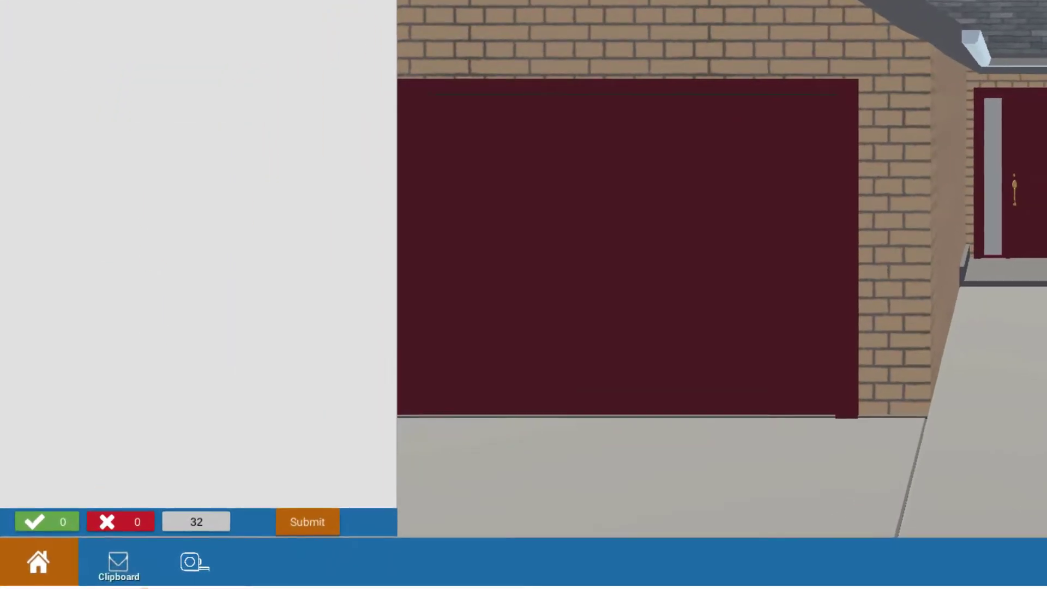
pyautogui.click(115, 561)
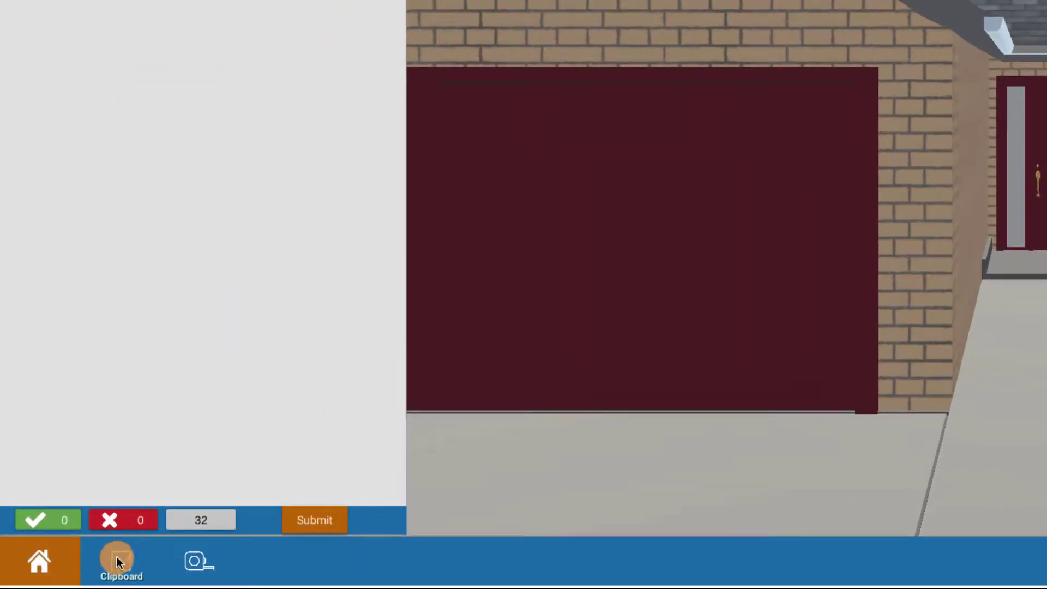
pyautogui.click(119, 562)
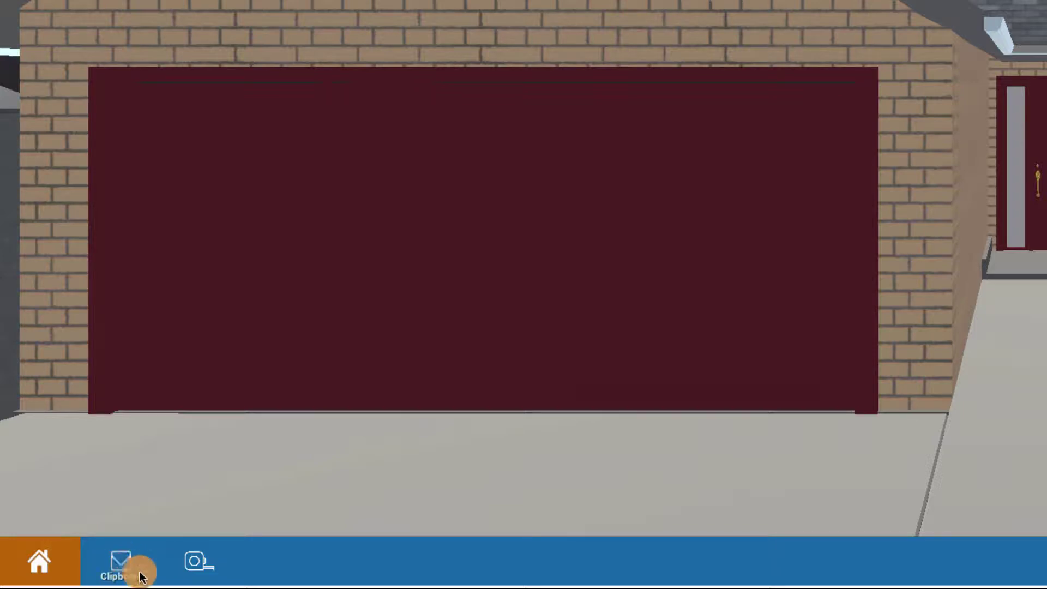
pyautogui.click(120, 561)
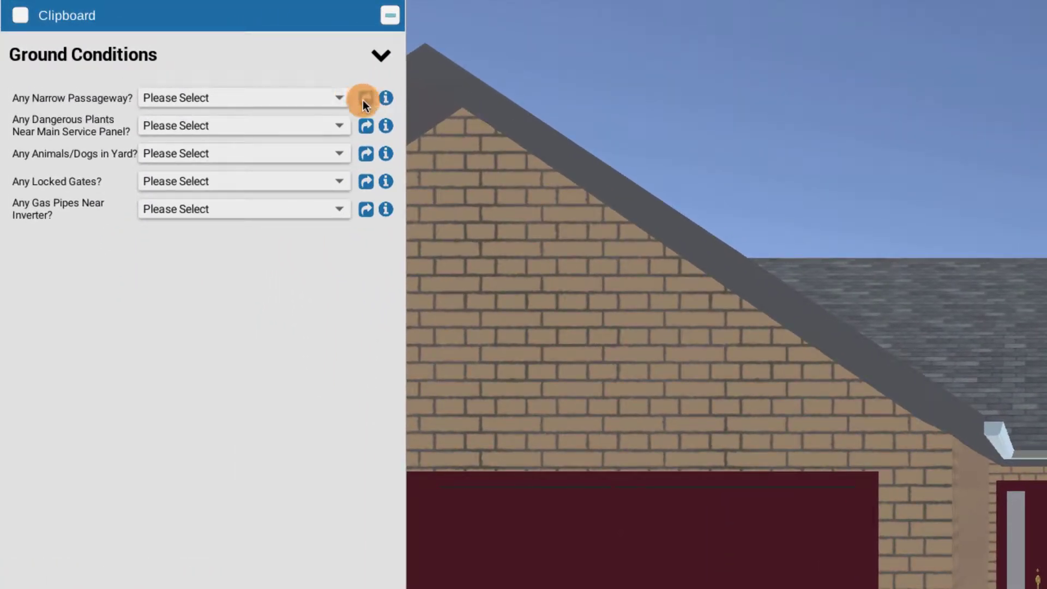
# - Jump to the side passageway and read the guidance that narrow means under 40 inches wide
pyautogui.click(366, 98)
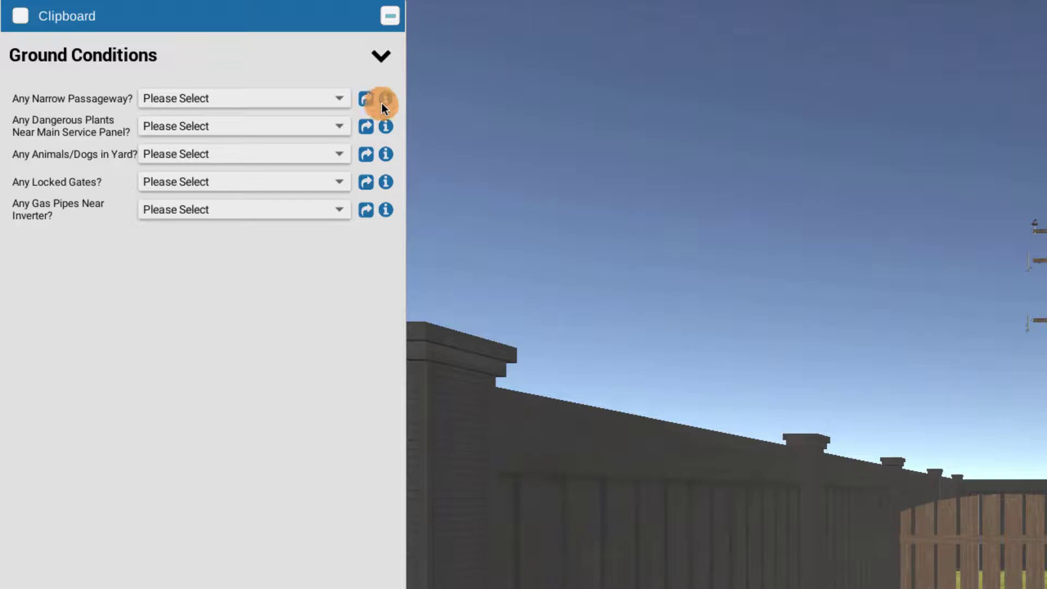
pyautogui.click(387, 99)
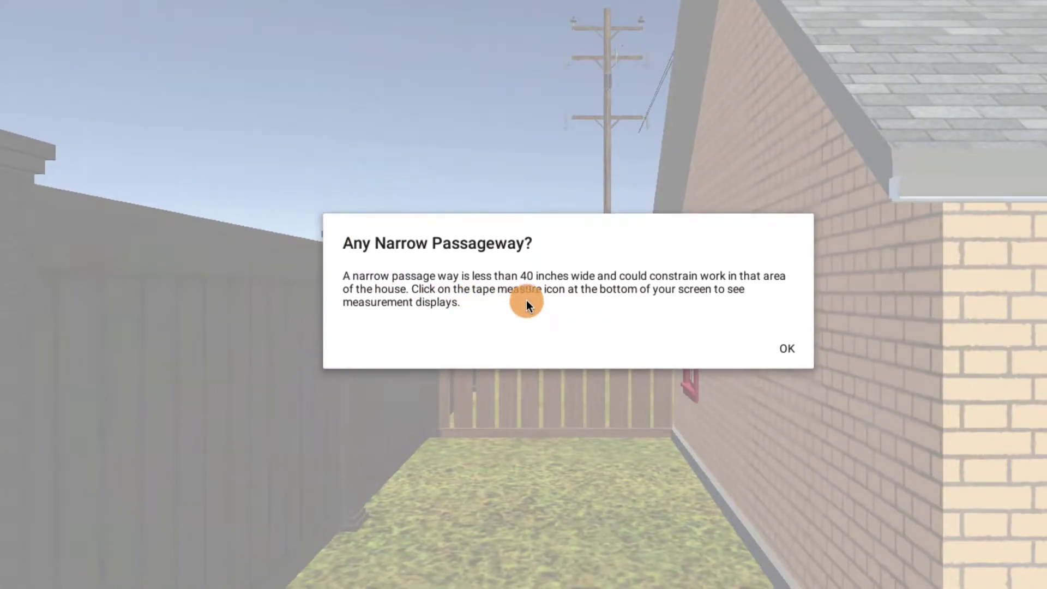
pyautogui.click(777, 345)
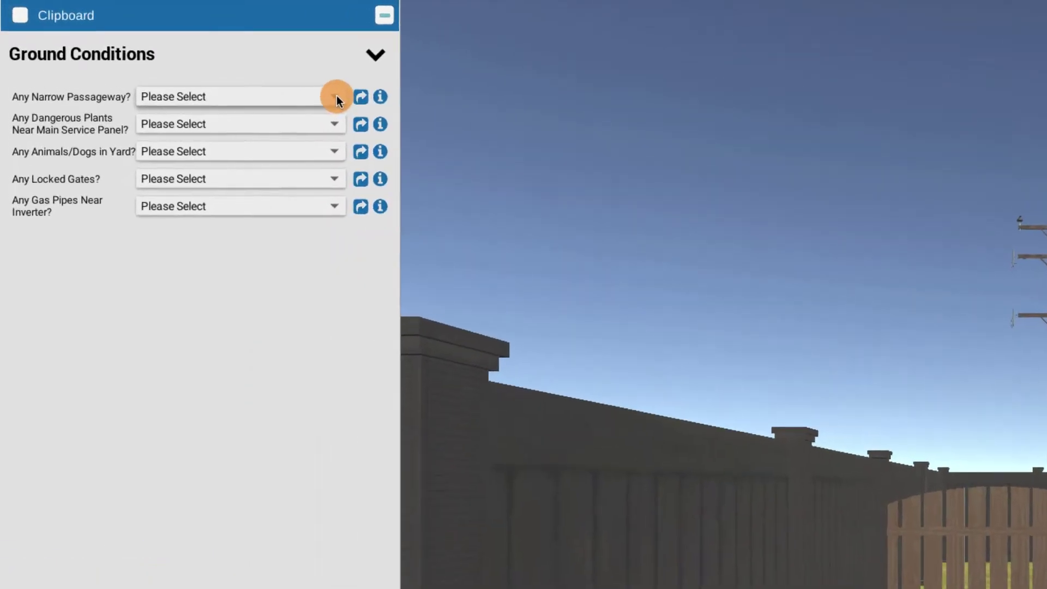
pyautogui.click(335, 97)
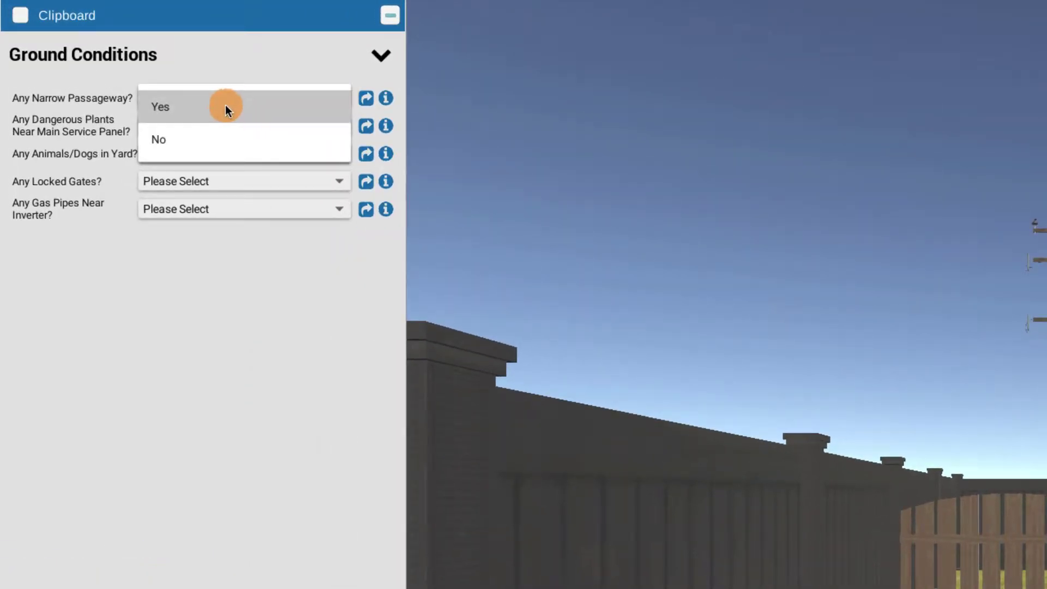
pyautogui.click(331, 266)
pyautogui.click(386, 98)
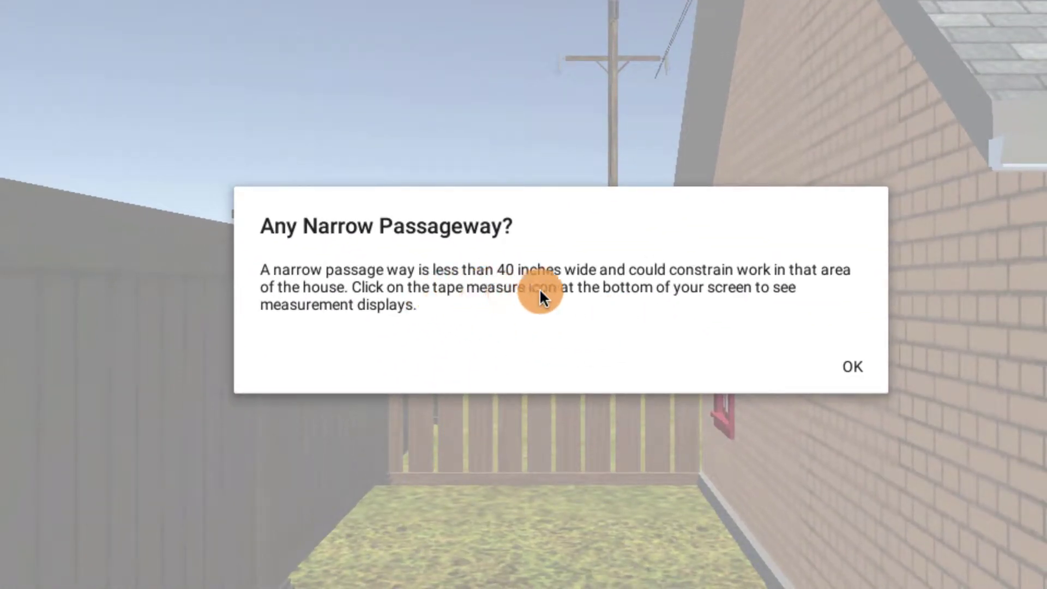
pyautogui.click(846, 367)
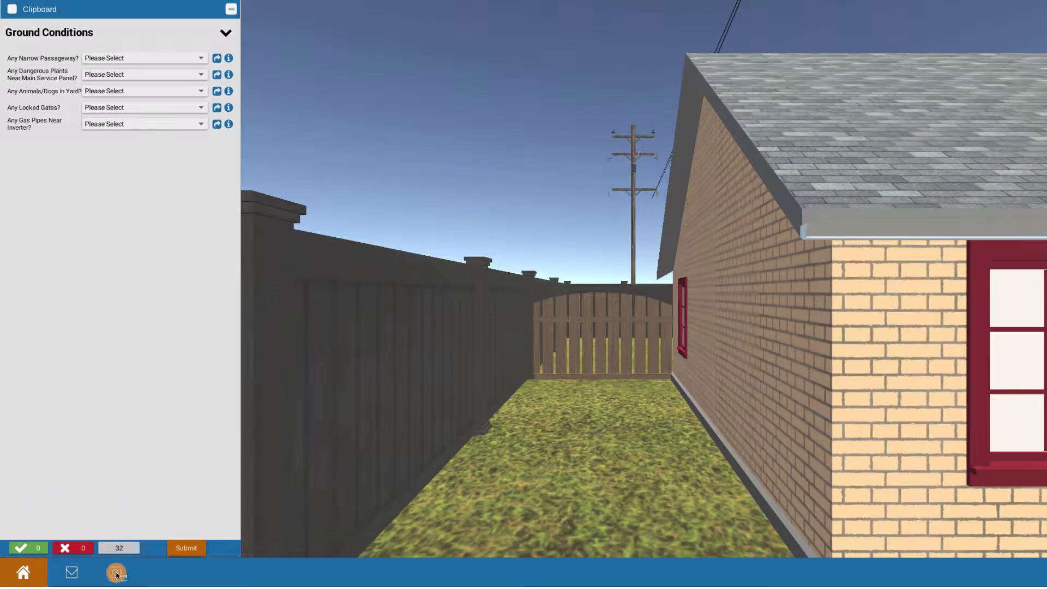
# - Show Measurement Lines revealing the 32-inch passage and answer Yes to Any Narrow Passageway?
pyautogui.click(262, 554)
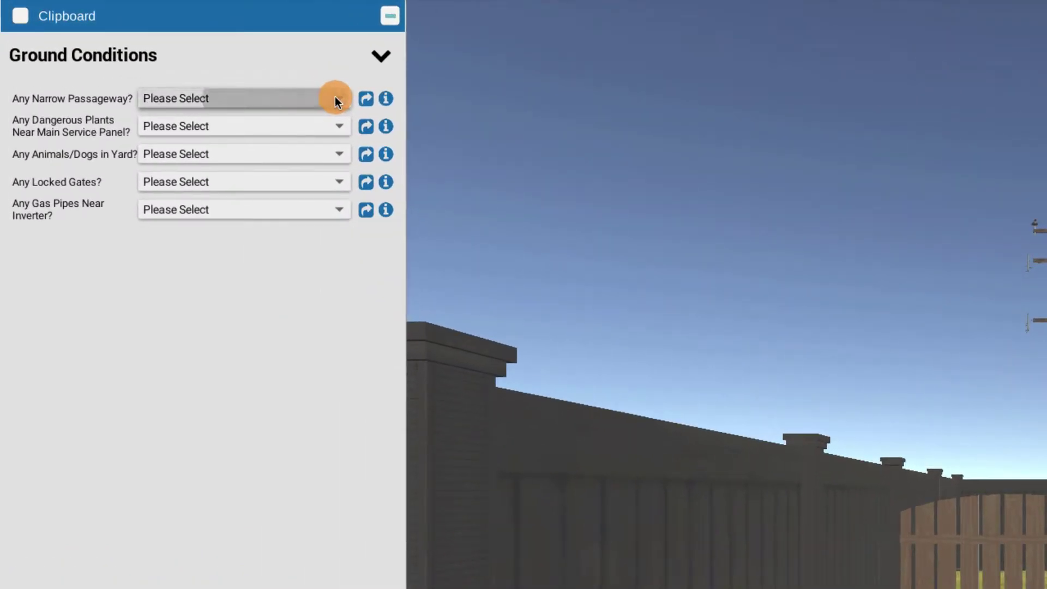
pyautogui.click(199, 58)
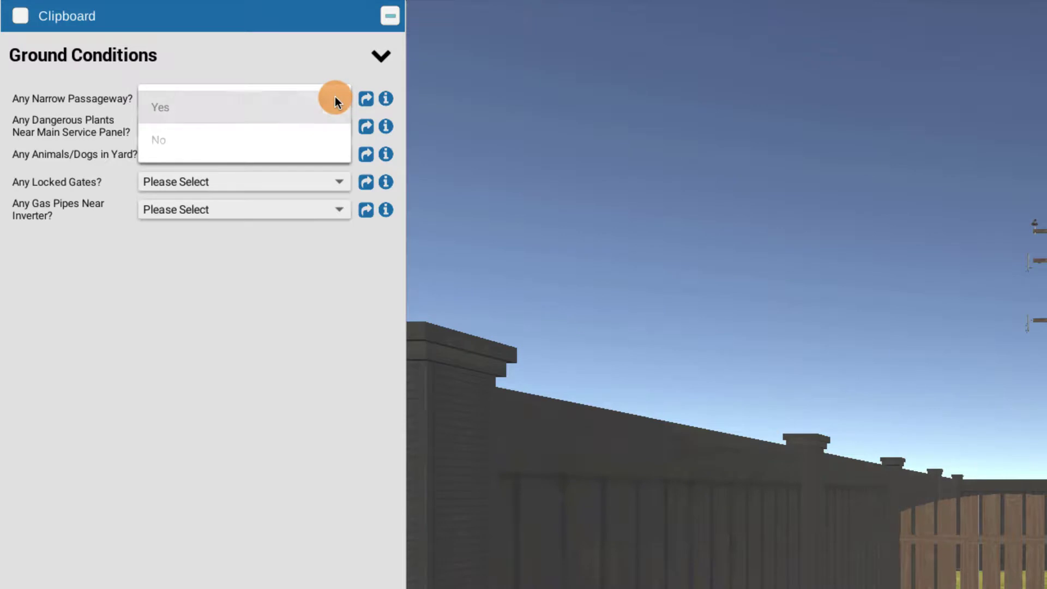
pyautogui.click(168, 107)
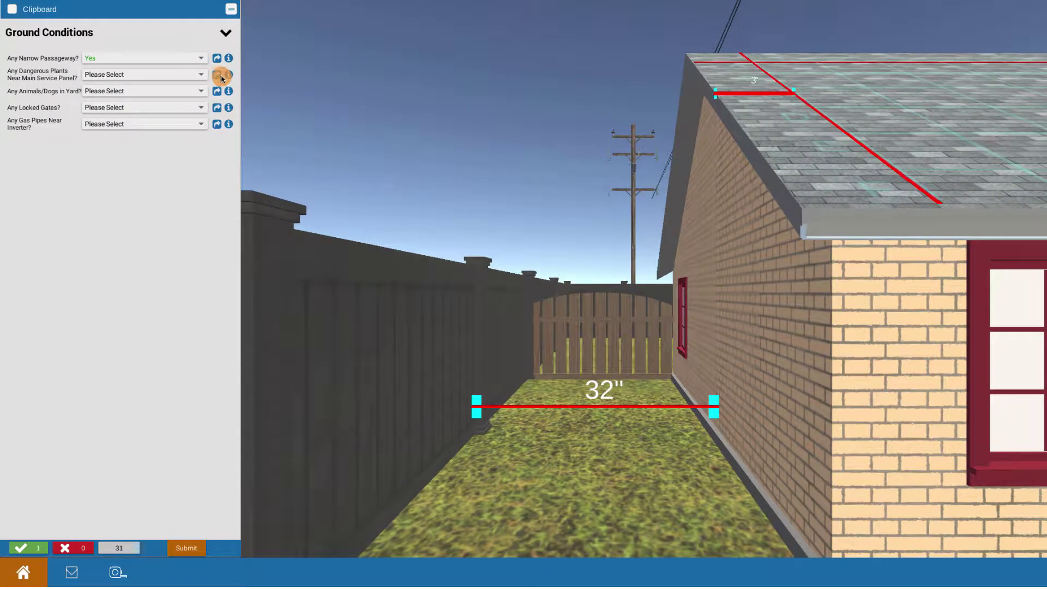
# - View the service panel side, read the dangerous-plants guidance, and answer Yes
pyautogui.click(220, 77)
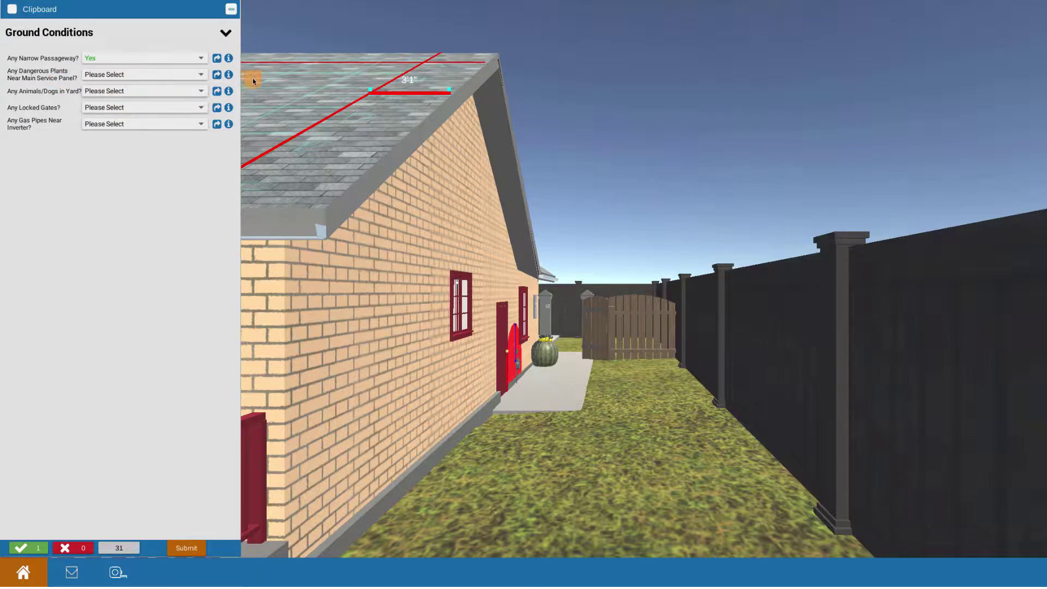
pyautogui.click(229, 75)
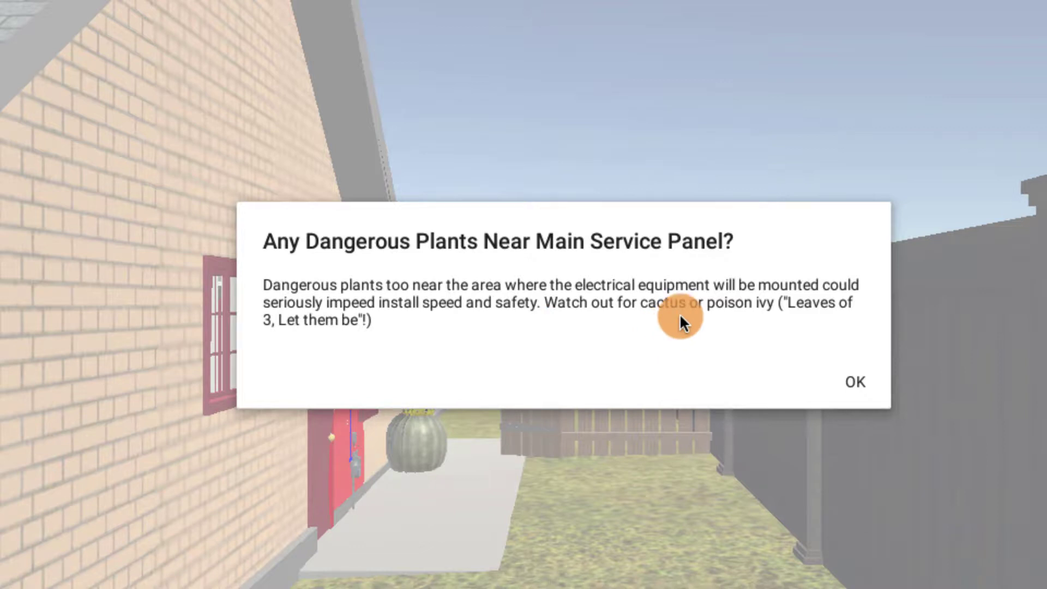
pyautogui.click(857, 380)
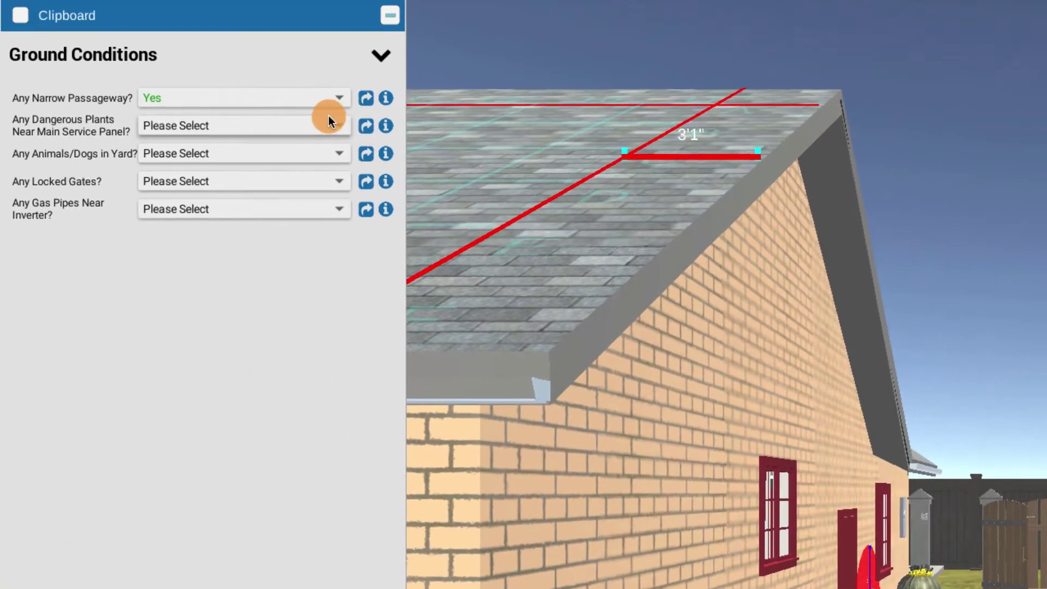
pyautogui.click(335, 125)
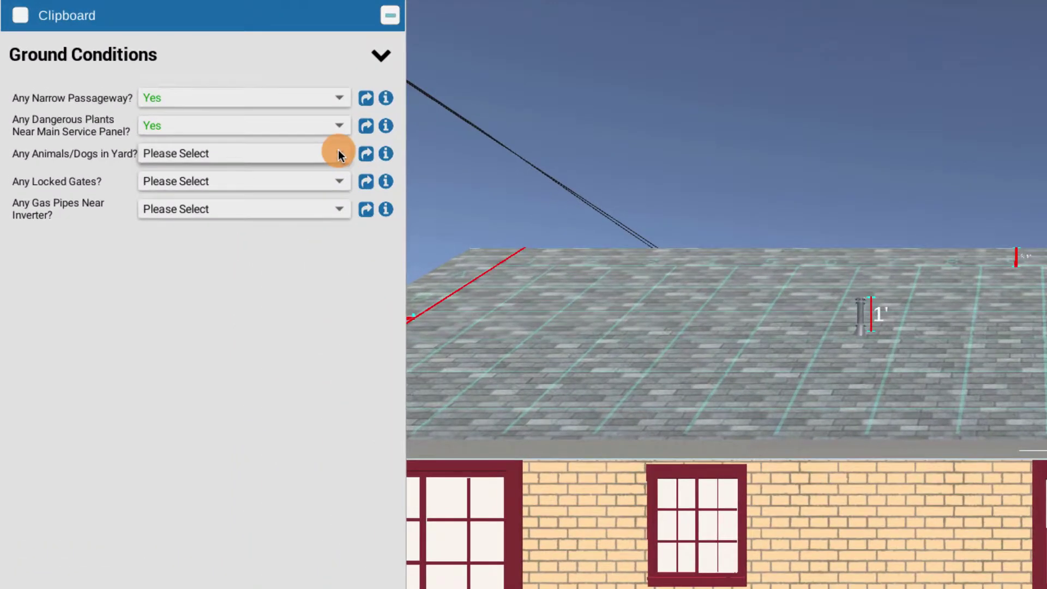
# - Set Any Animals/Dogs in Yard? to No
pyautogui.click(339, 150)
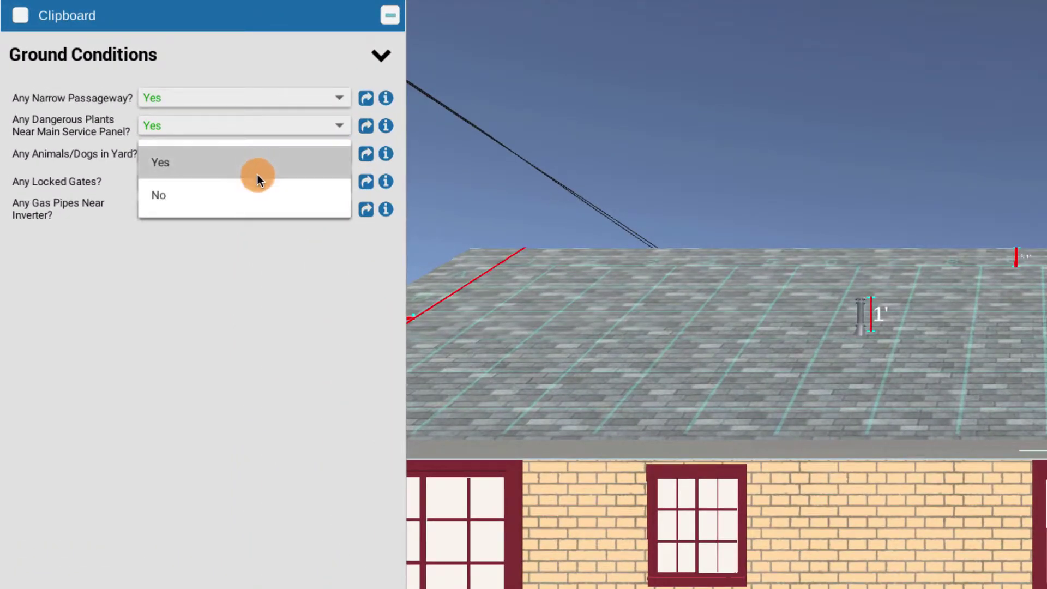
pyautogui.click(260, 195)
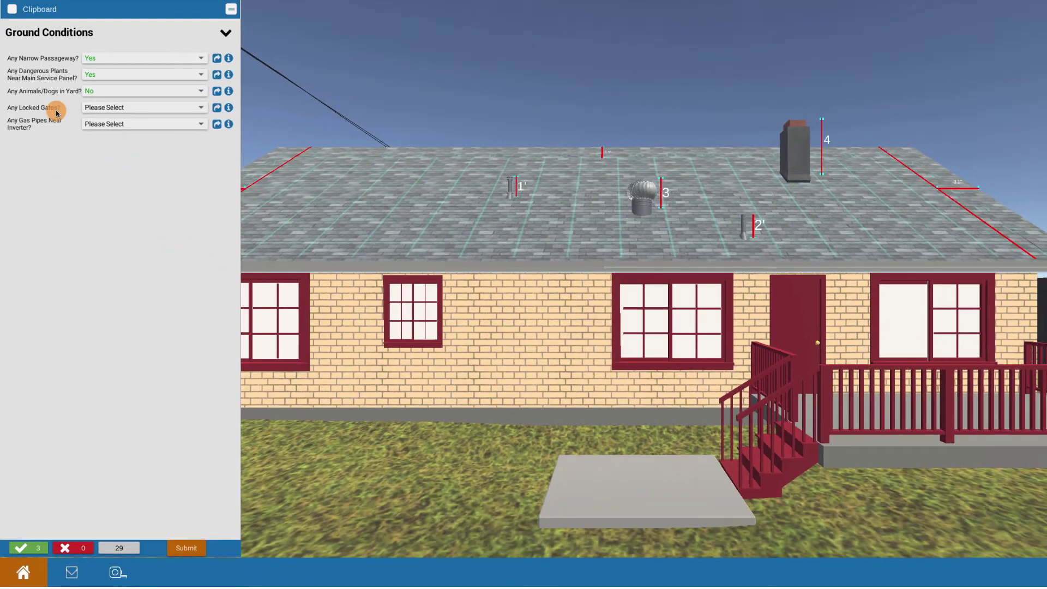
# - Jump to the side-yard gate and read the Locked Gates guidance
pyautogui.click(217, 108)
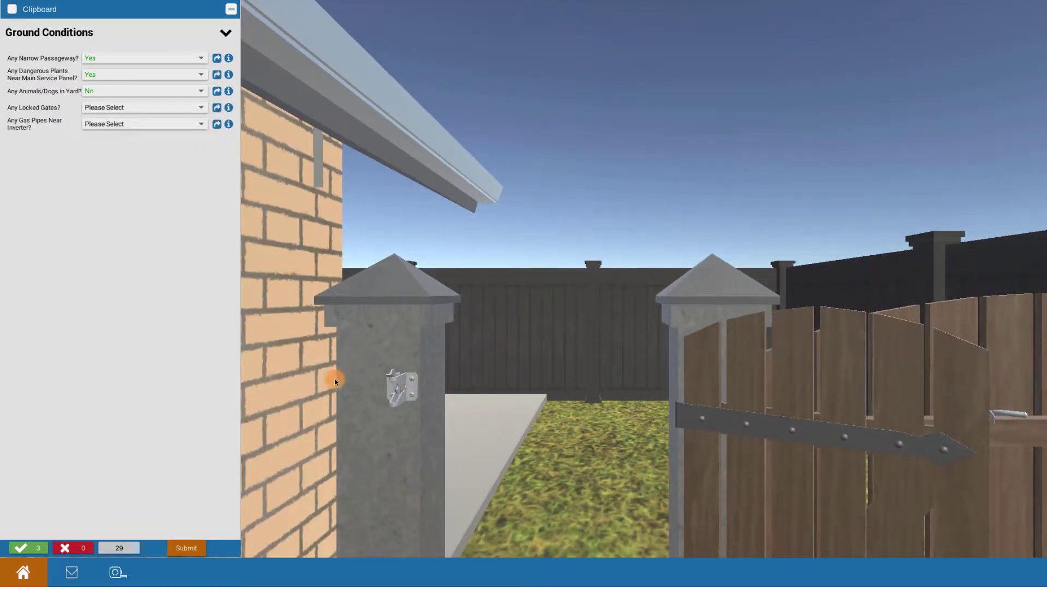
pyautogui.click(229, 109)
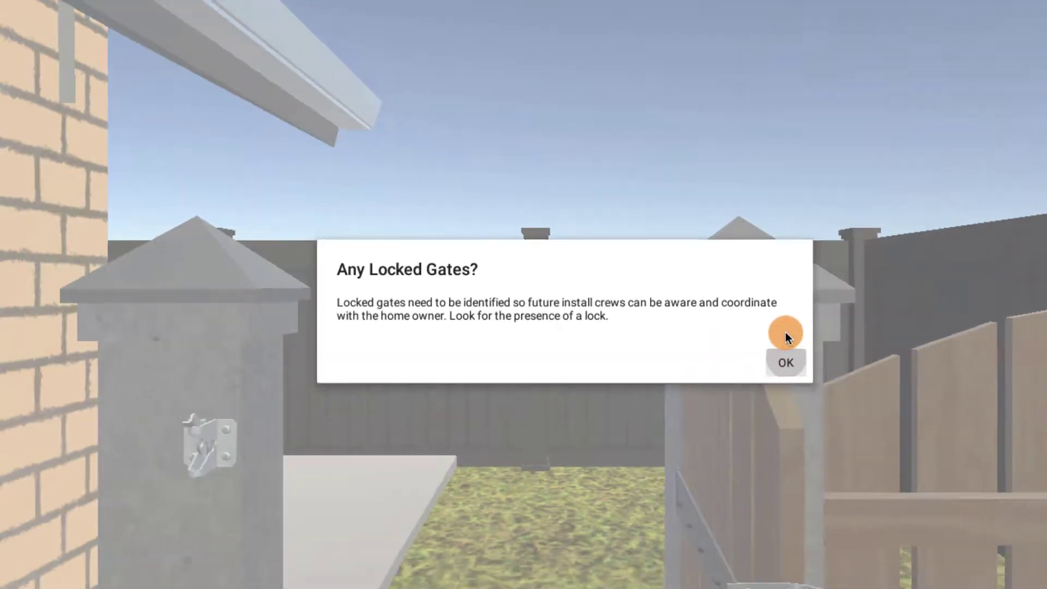
pyautogui.click(820, 342)
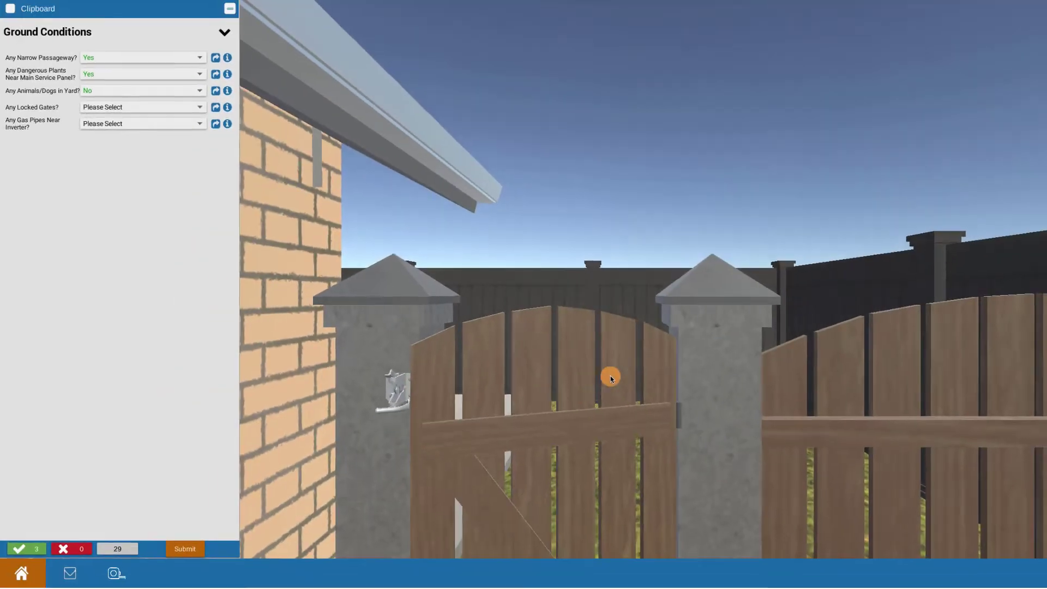
# - Swing the wooden gate open and shut to confirm no lock, then answer No to Any Locked Gates?
pyautogui.click(518, 356)
pyautogui.click(731, 376)
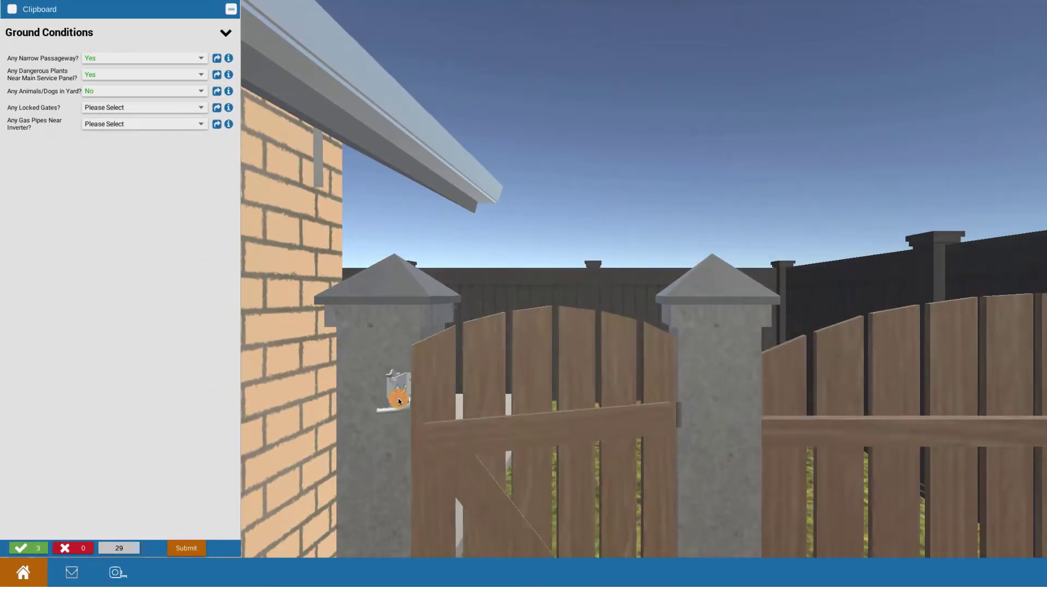
pyautogui.click(402, 391)
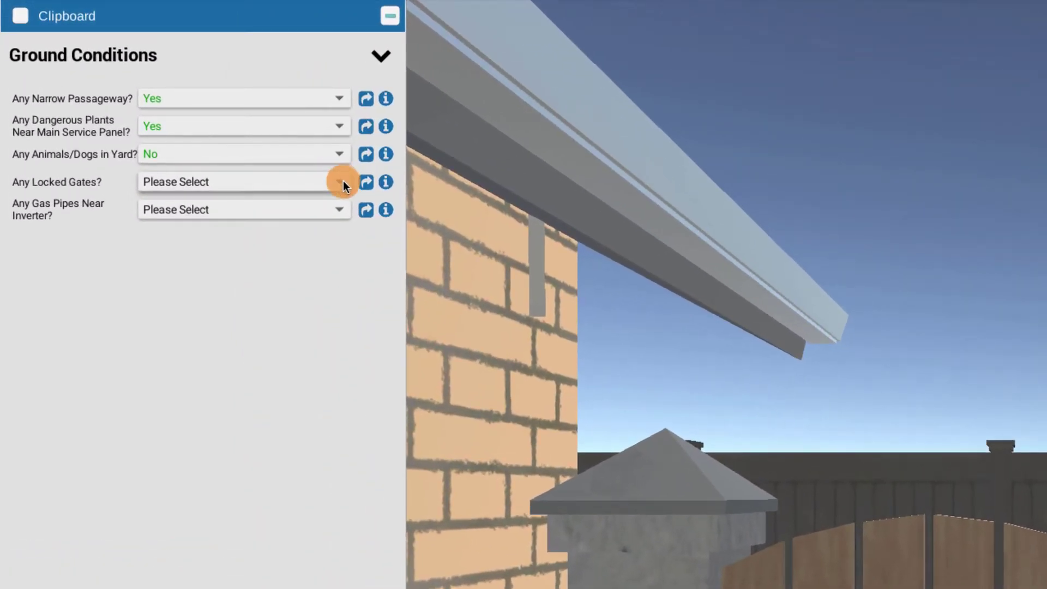
pyautogui.click(342, 182)
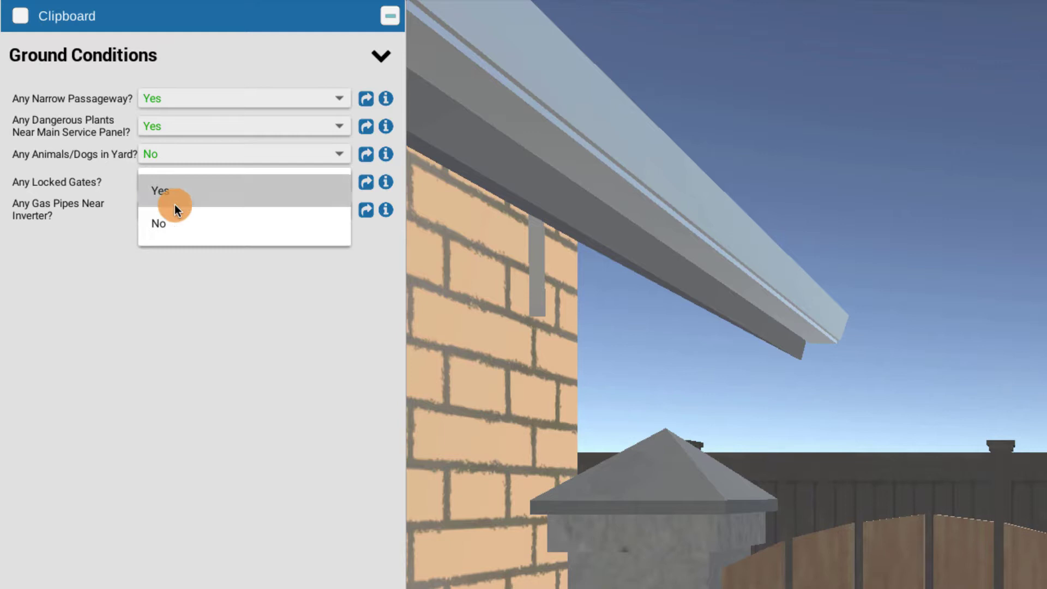
pyautogui.click(184, 225)
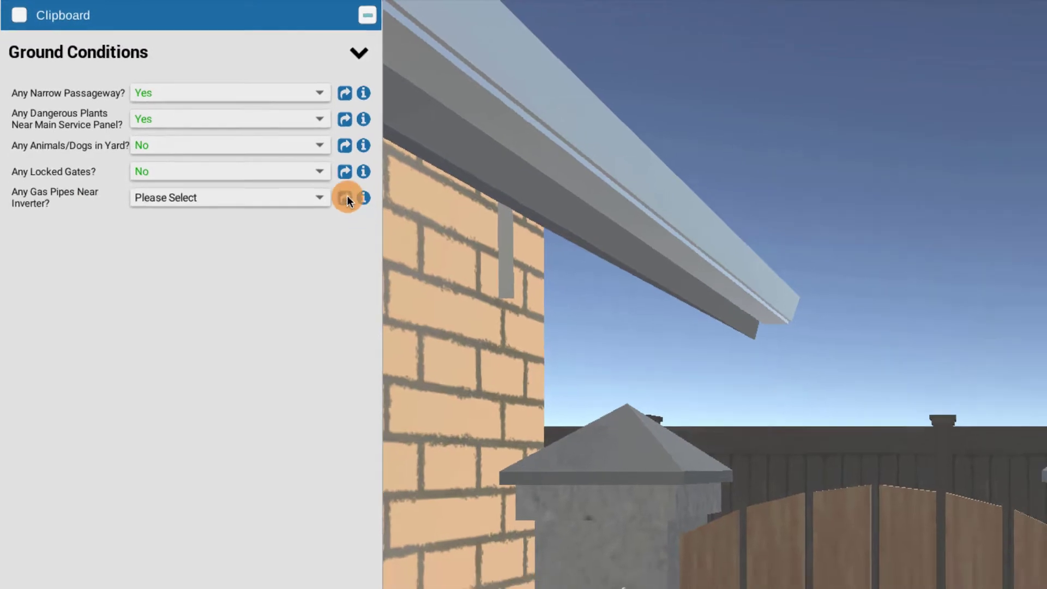
# - Look around the gas meter wall and answer No to Any Gas Pipes Near Inverter?
pyautogui.click(366, 210)
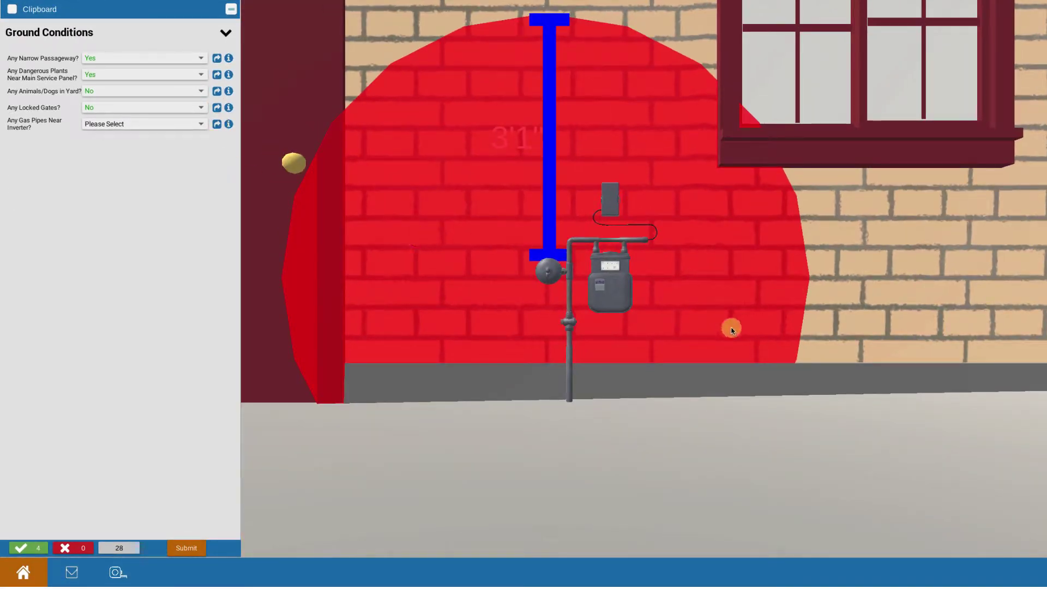
pyautogui.moveTo(731, 328); pyautogui.dragTo(790, 285)
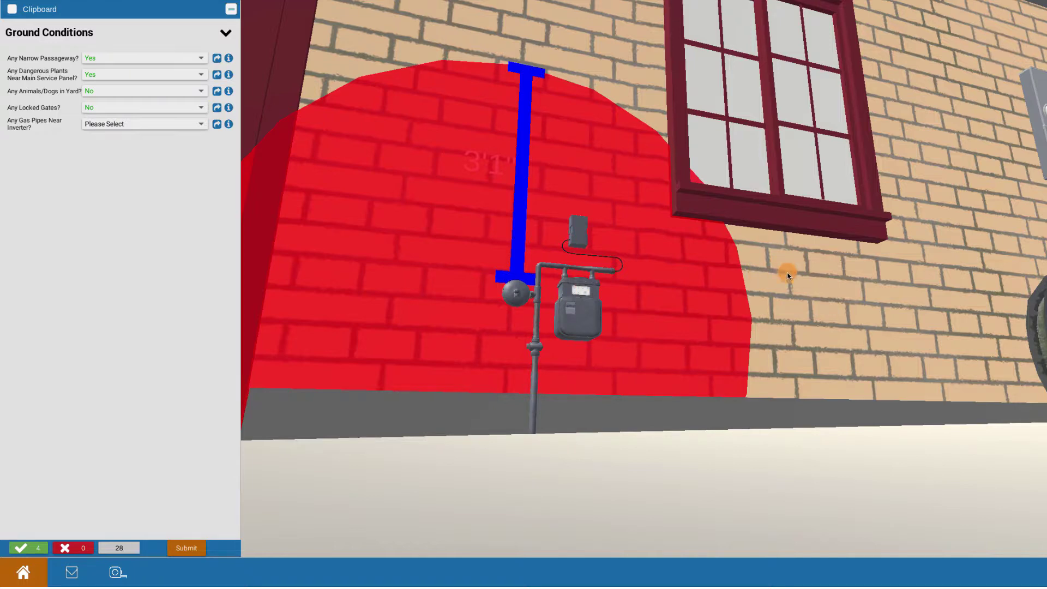
pyautogui.moveTo(788, 271); pyautogui.dragTo(729, 273)
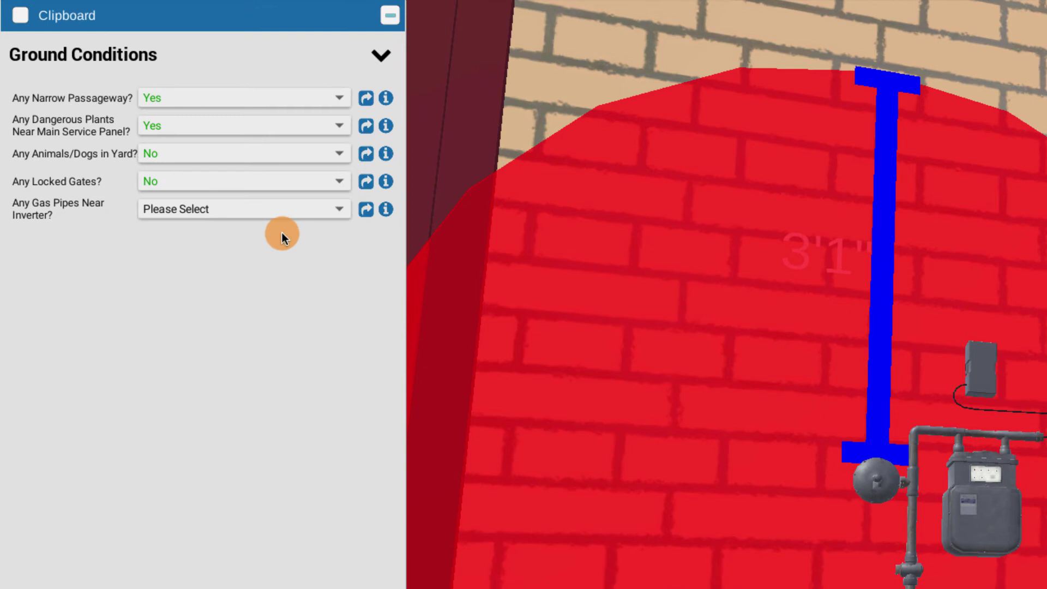
pyautogui.click(331, 209)
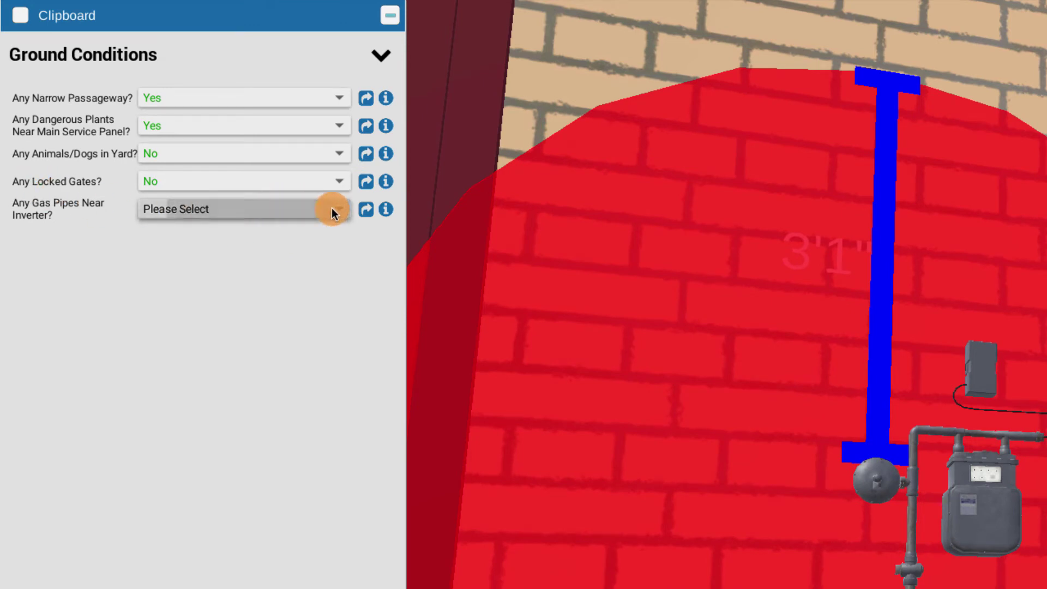
pyautogui.click(206, 256)
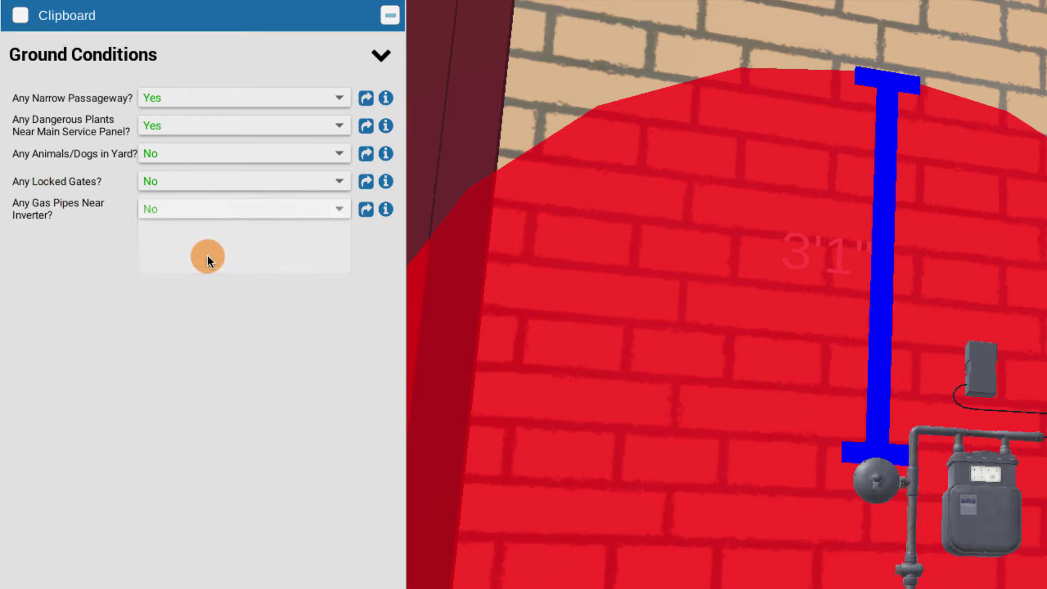